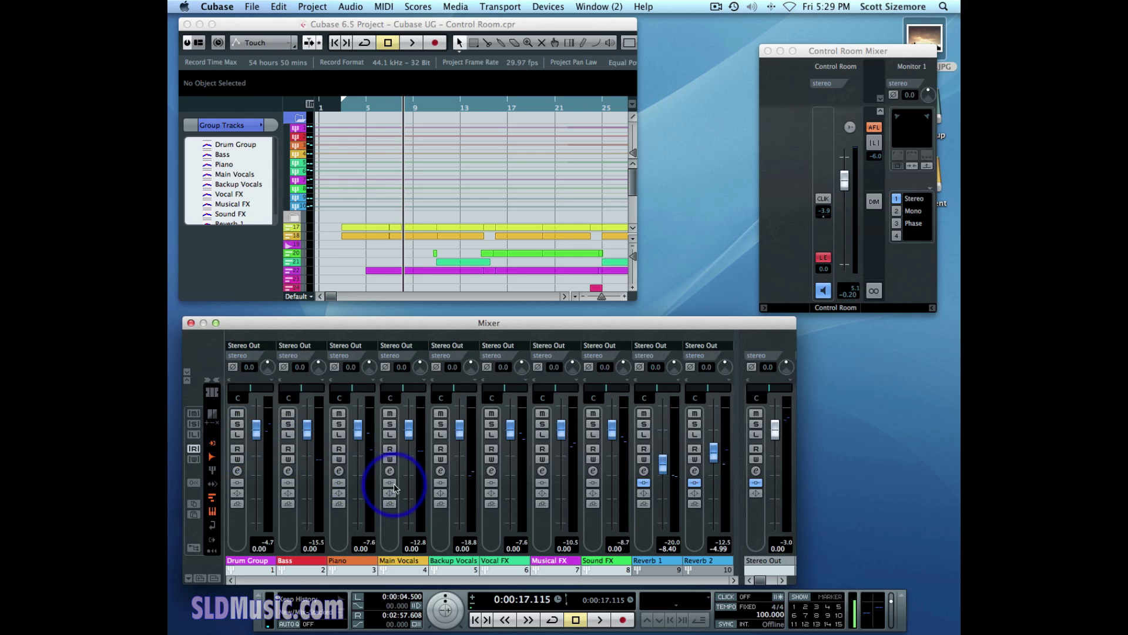
# - Mute the Main Vocals, Backup Vocals and Vocal FX channels in the mixer
pyautogui.click(390, 413)
pyautogui.click(441, 414)
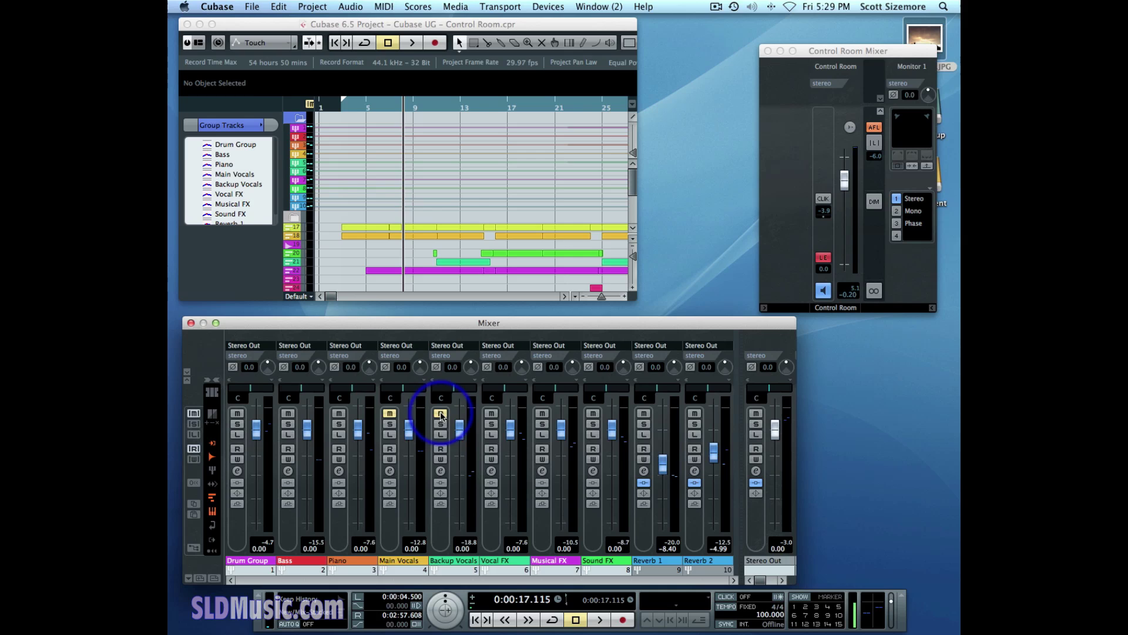
pyautogui.click(491, 414)
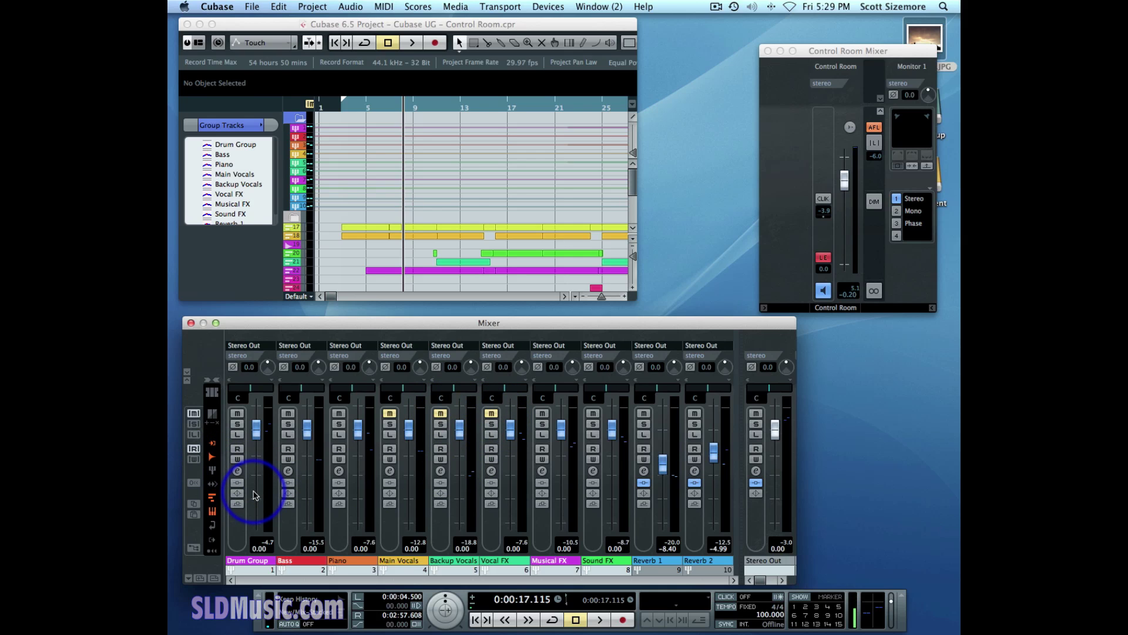
# - Play the project from about 0:00:27.500, turning Listen on and off for the Drum Group channel, and stop playback
pyautogui.press('KP_1')
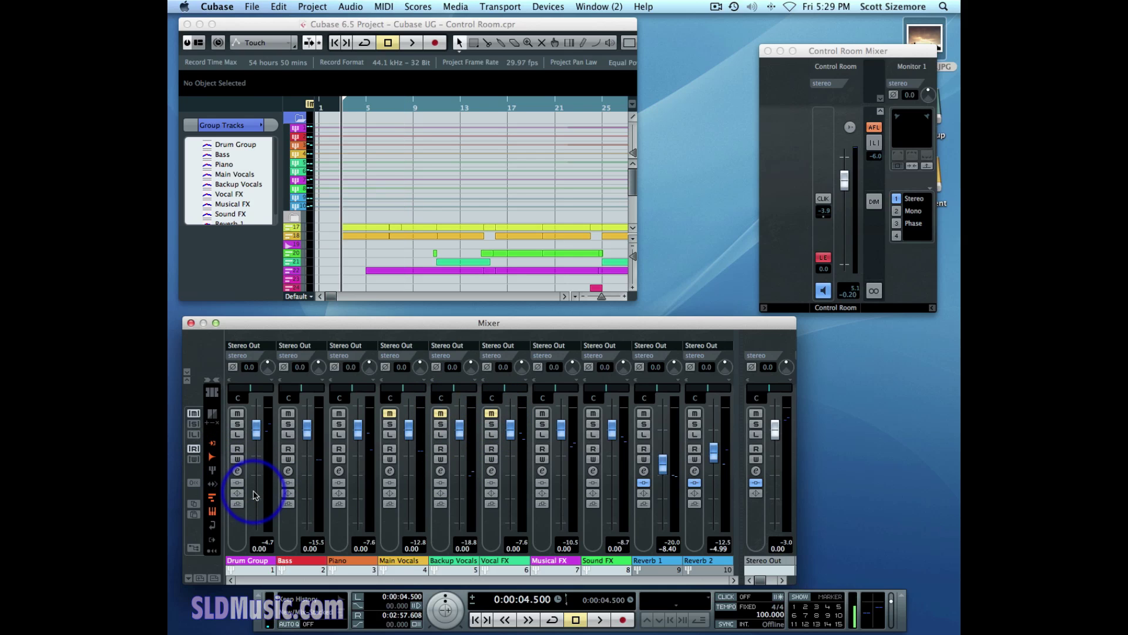
pyautogui.click(454, 106)
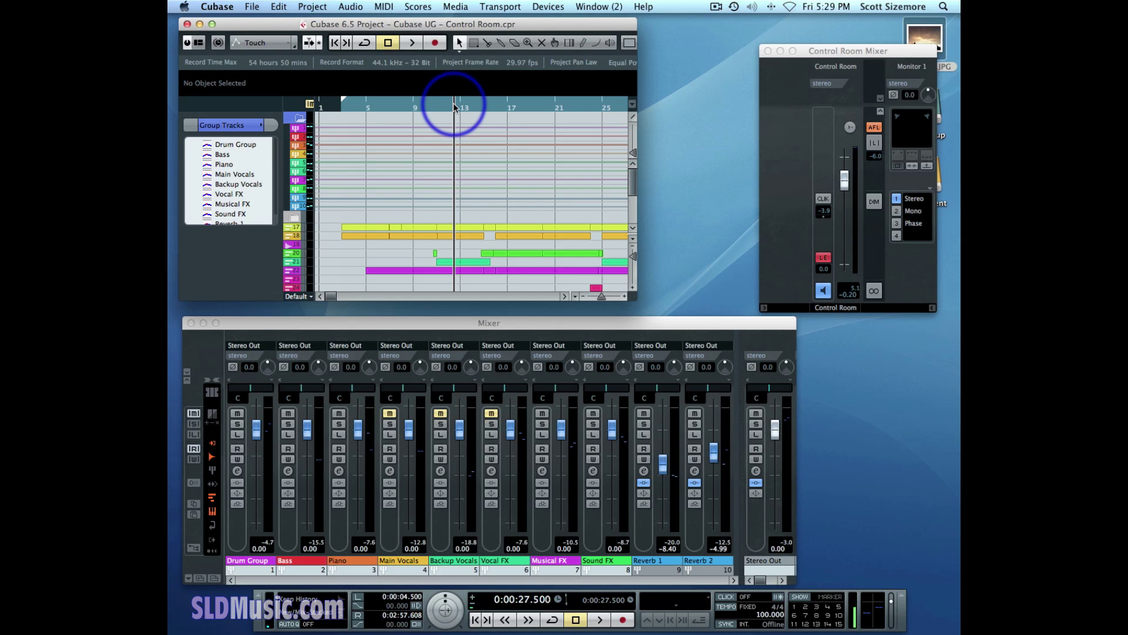
pyautogui.press('space')
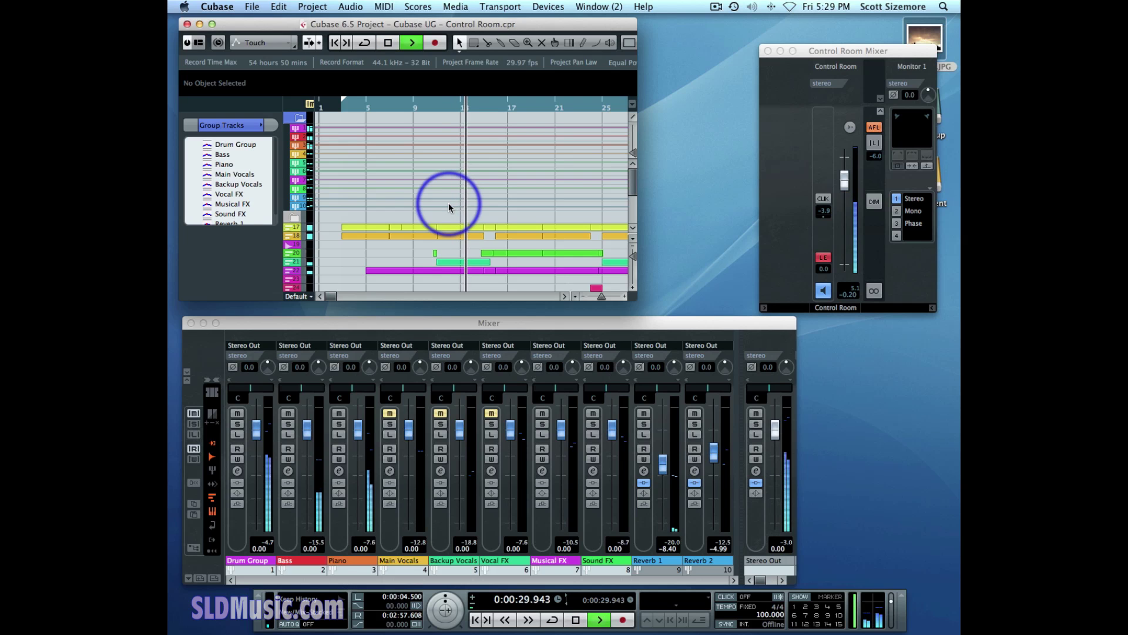
pyautogui.click(238, 436)
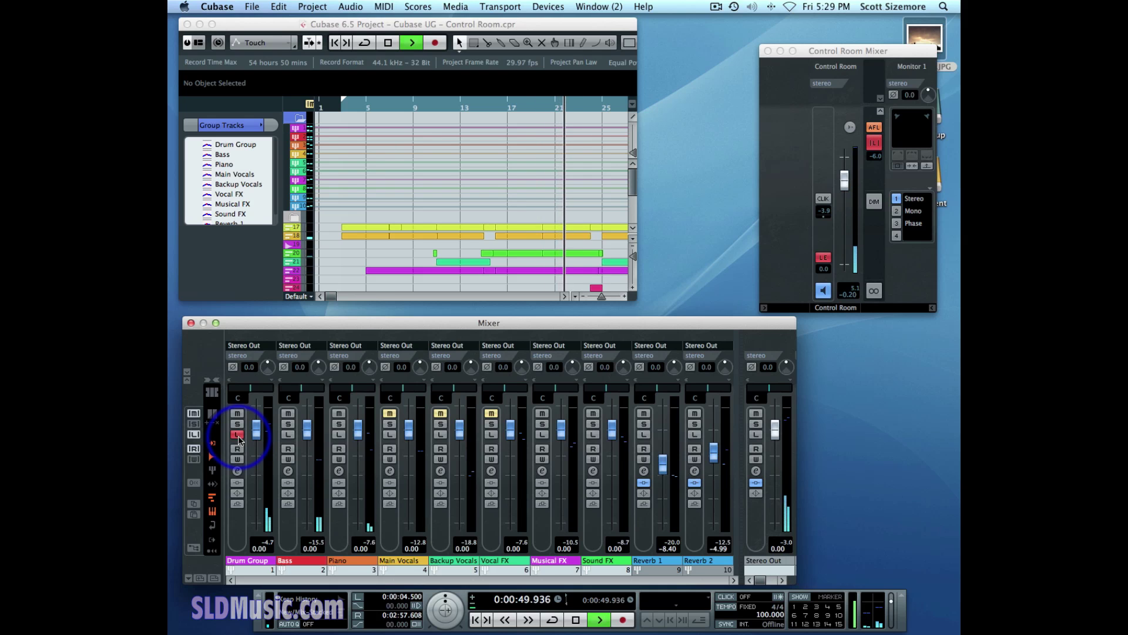
pyautogui.click(237, 435)
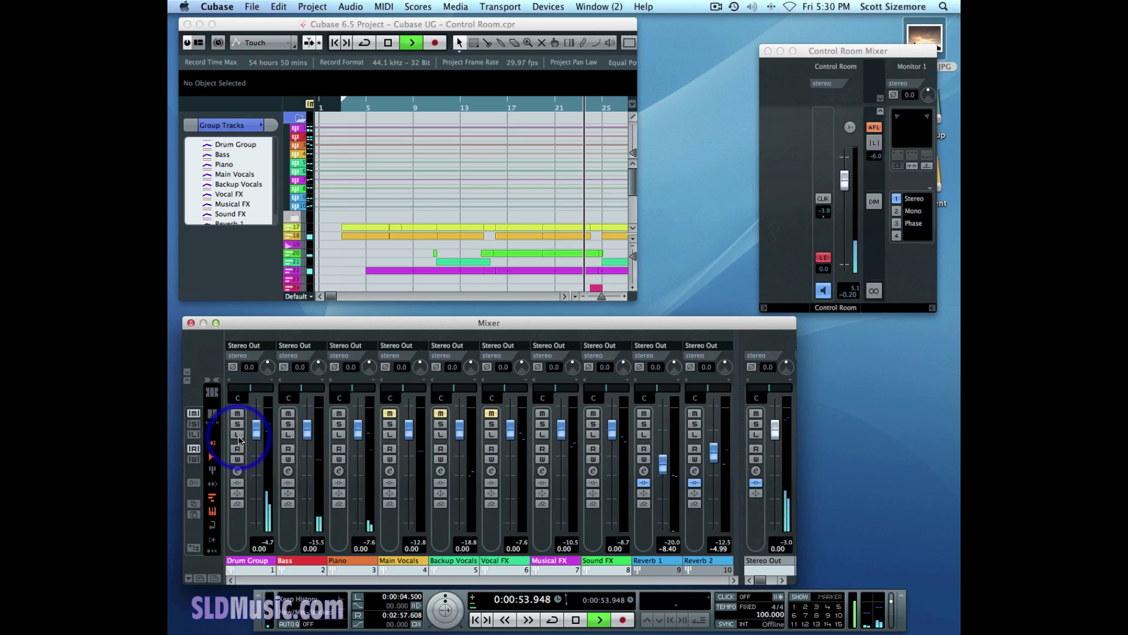
pyautogui.press('space')
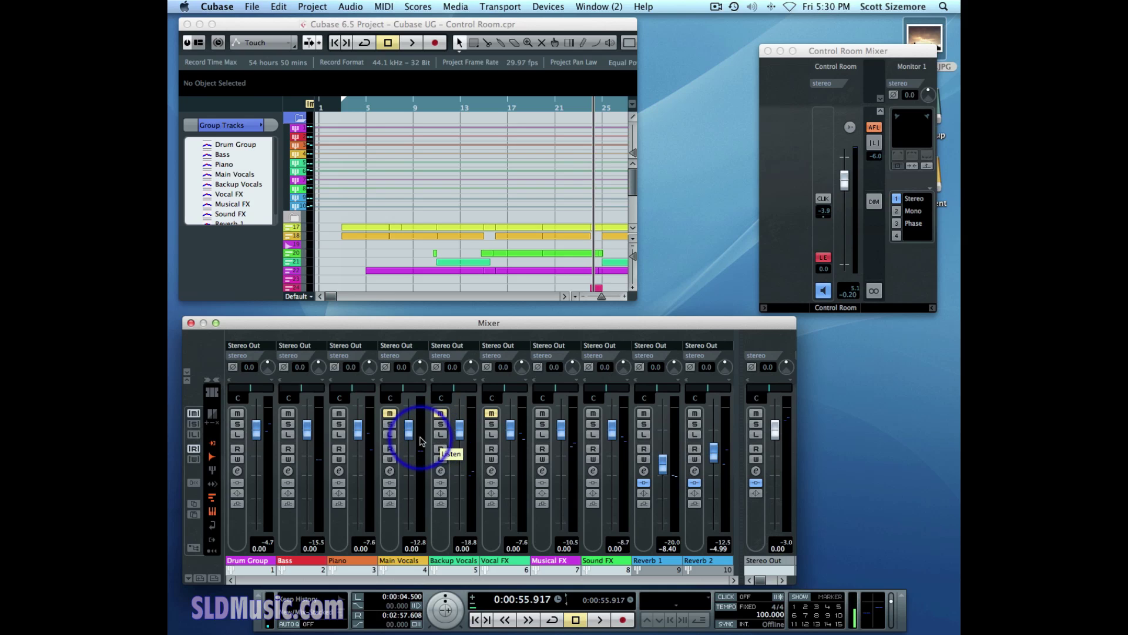
# - Turn on Listen for the Piano and Main Vocals channels, and turn it off again on each channel individually
pyautogui.click(339, 436)
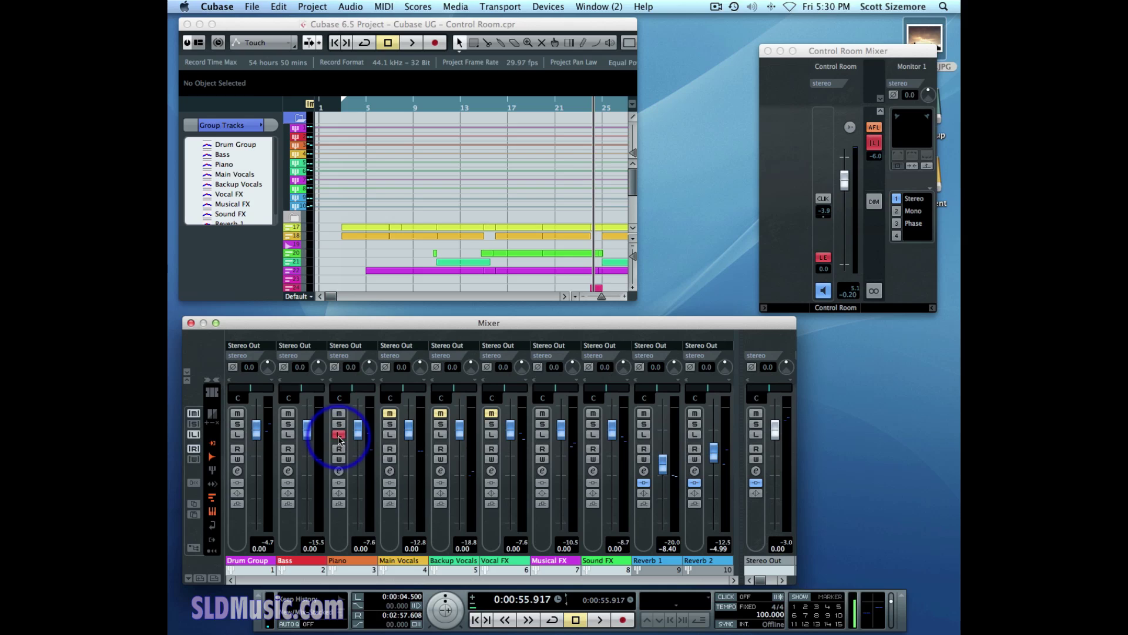
pyautogui.click(390, 436)
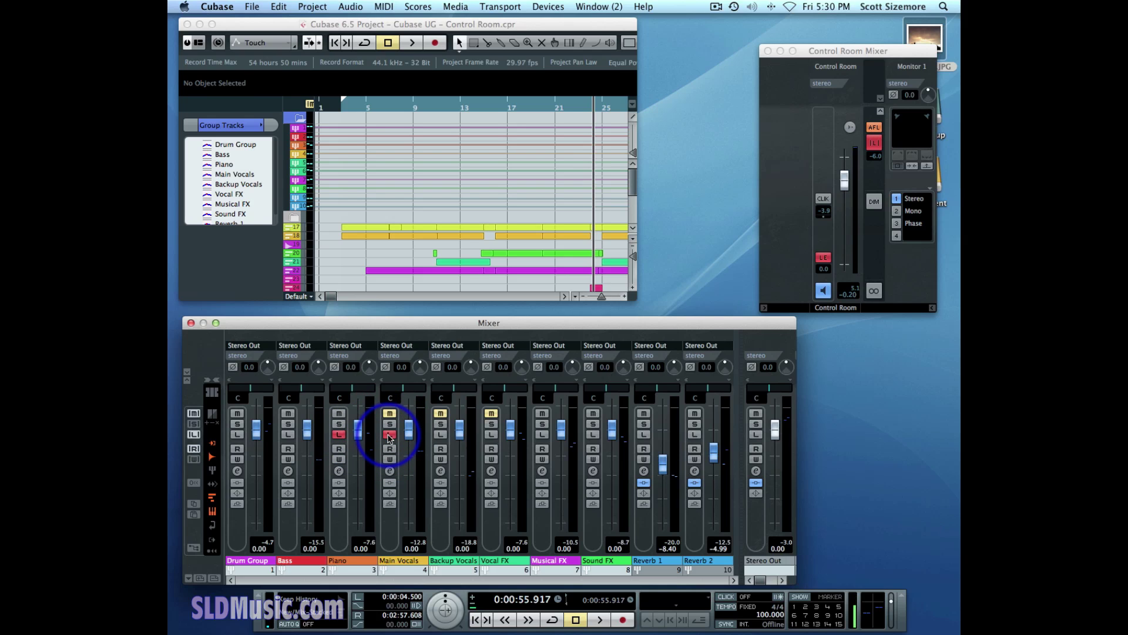
pyautogui.click(389, 436)
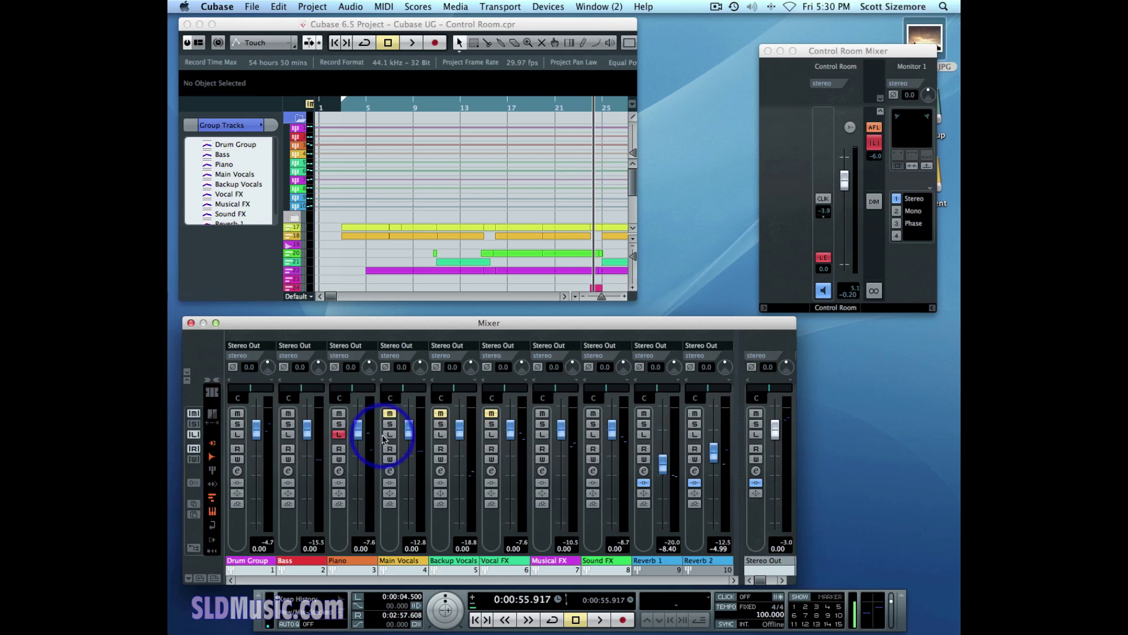
pyautogui.click(339, 436)
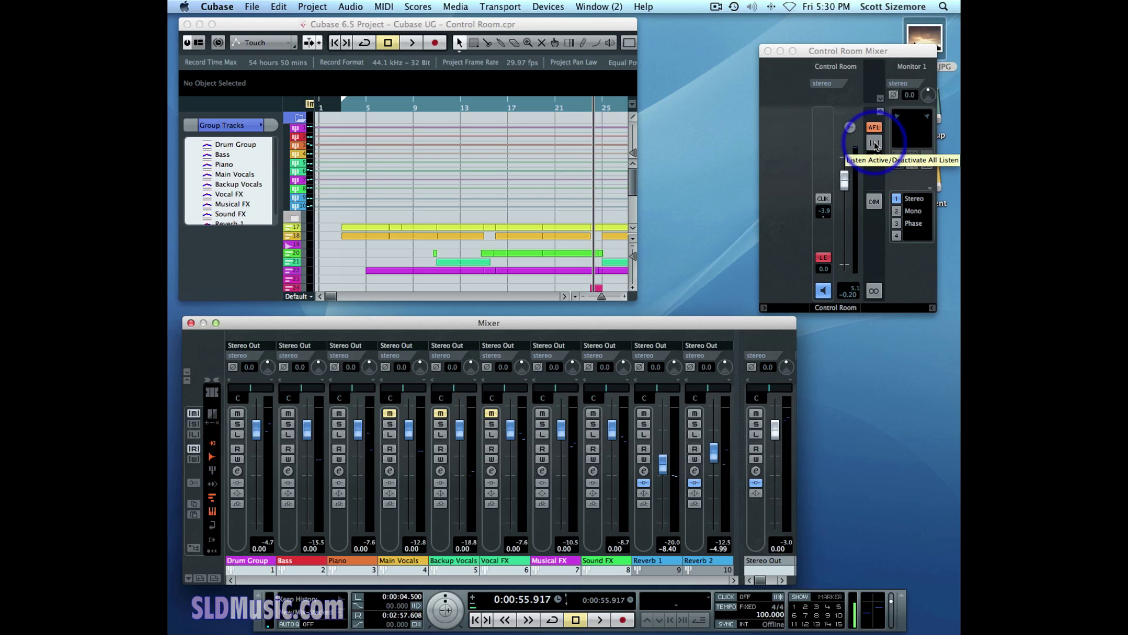
# - Turn on Listen for the Bass and Piano channels, and deactivate all Listen states at once from the Control Room Mixer
pyautogui.click(287, 435)
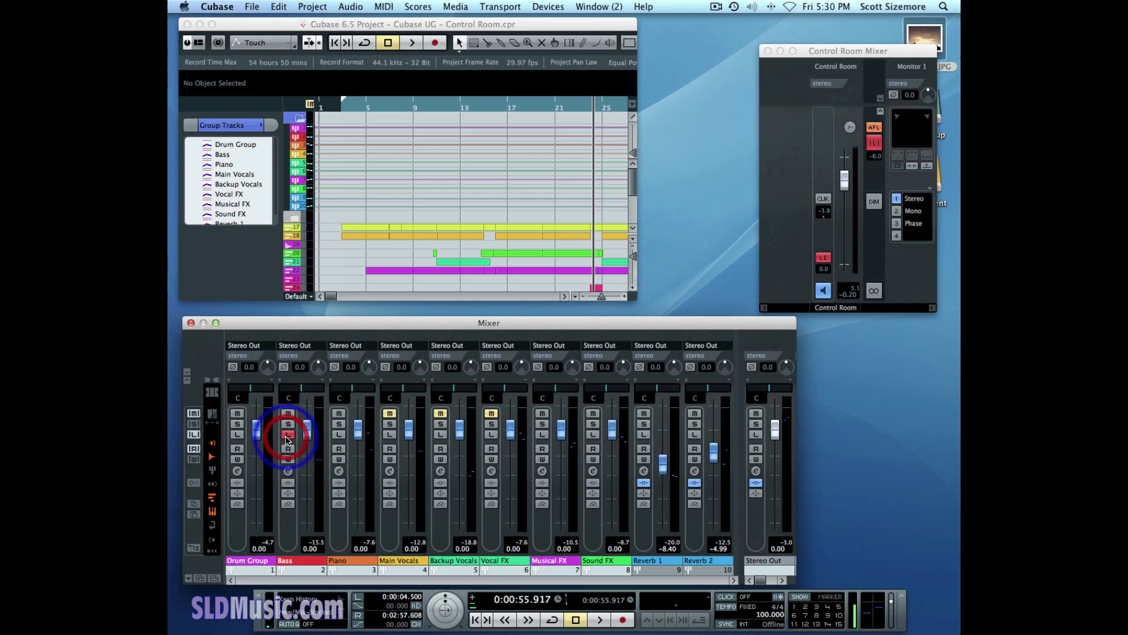
pyautogui.click(338, 435)
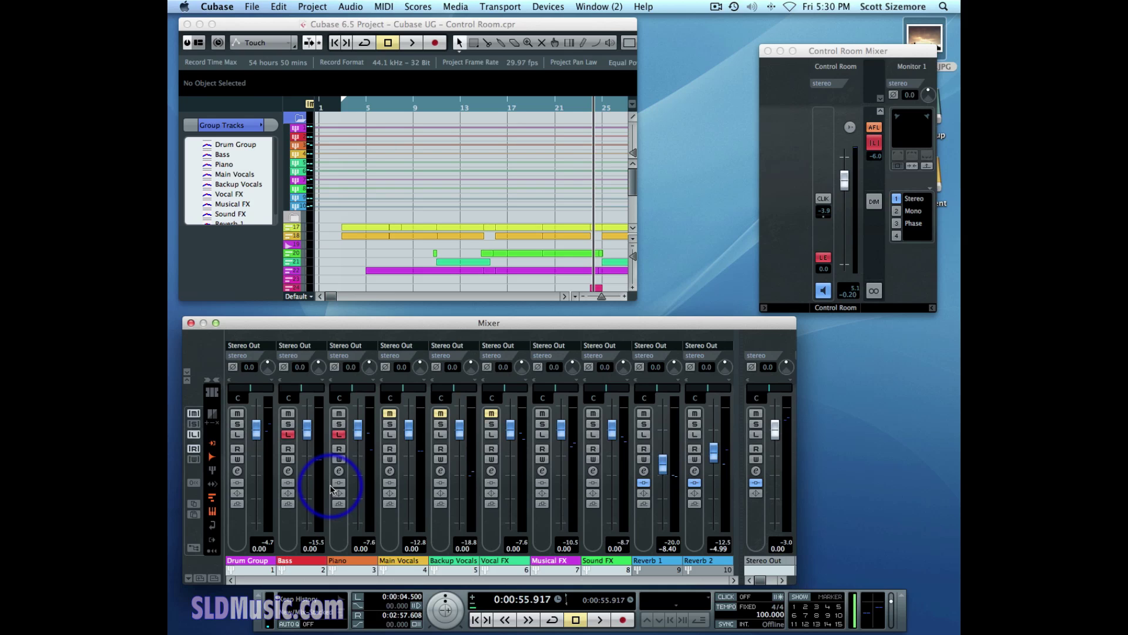
pyautogui.click(874, 143)
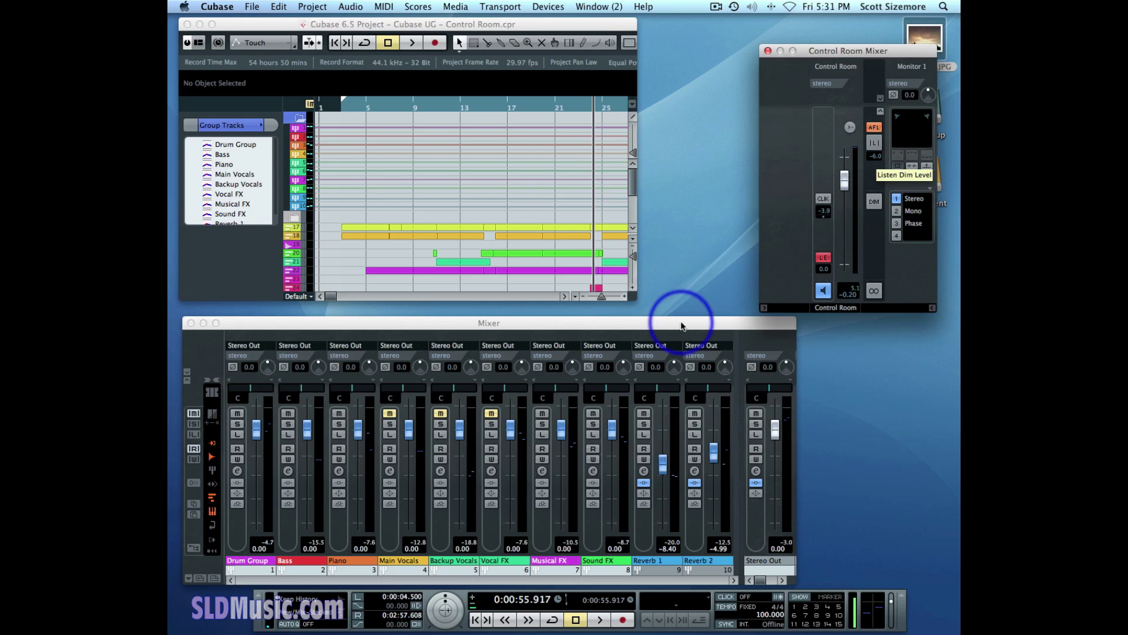
# - Turn on Listen for the Drum Group, set the Listen Dim level to -6.6 during playback, and stop playback
pyautogui.click(237, 434)
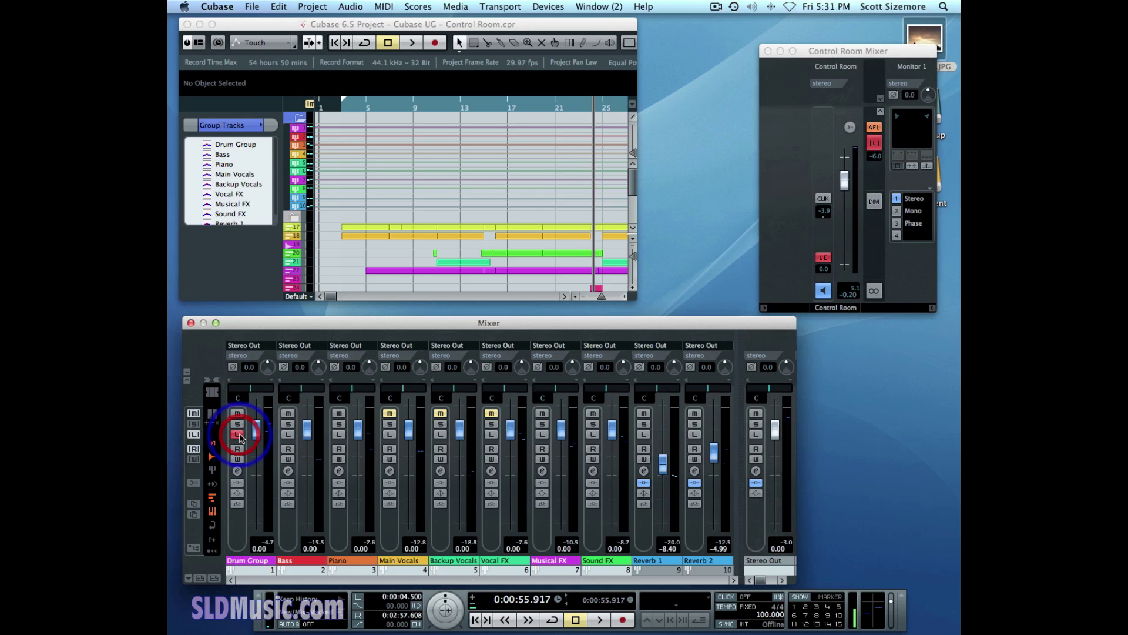
pyautogui.press('space')
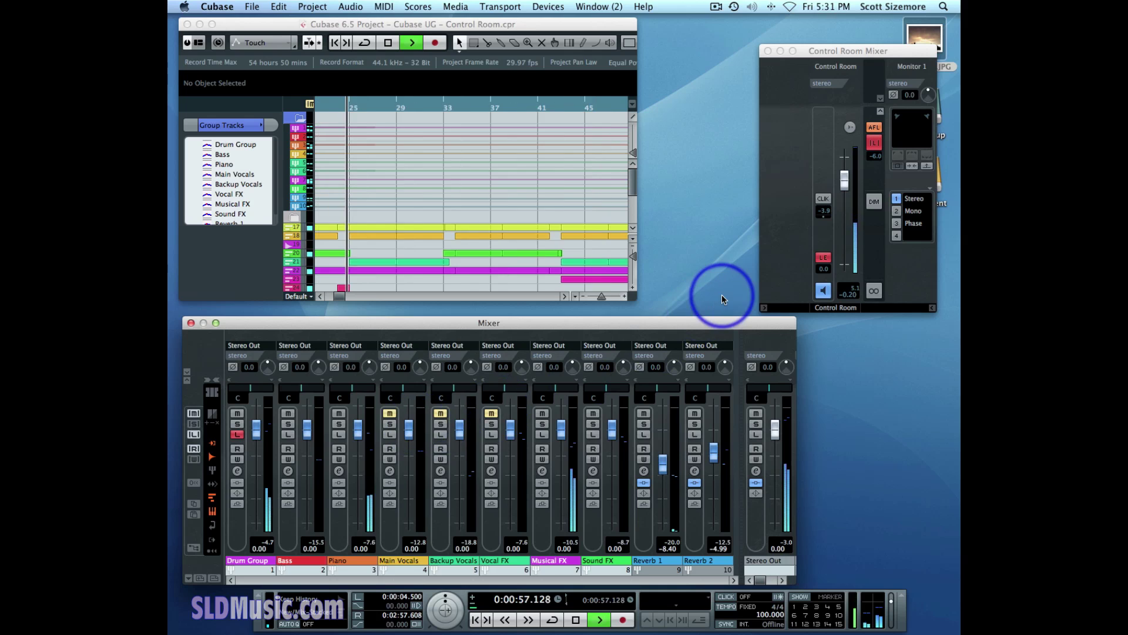
pyautogui.click(878, 159)
pyautogui.moveTo(877, 158)
pyautogui.mouseDown()
pyautogui.moveTo(874, 222)
pyautogui.moveTo(879, 162)
pyautogui.mouseUp()
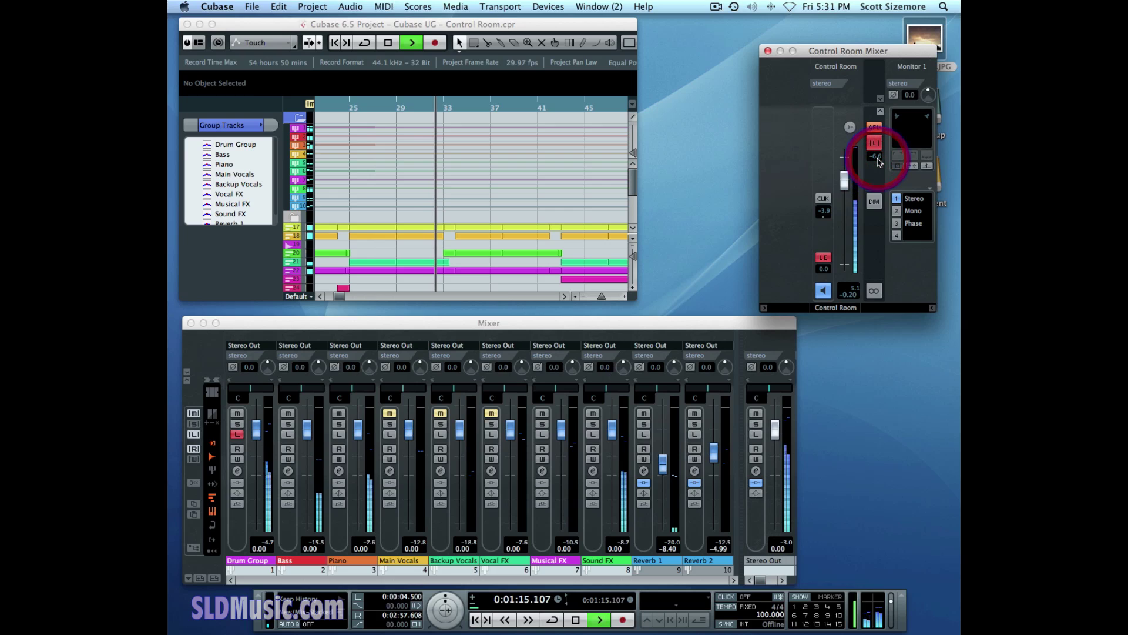
pyautogui.press('space')
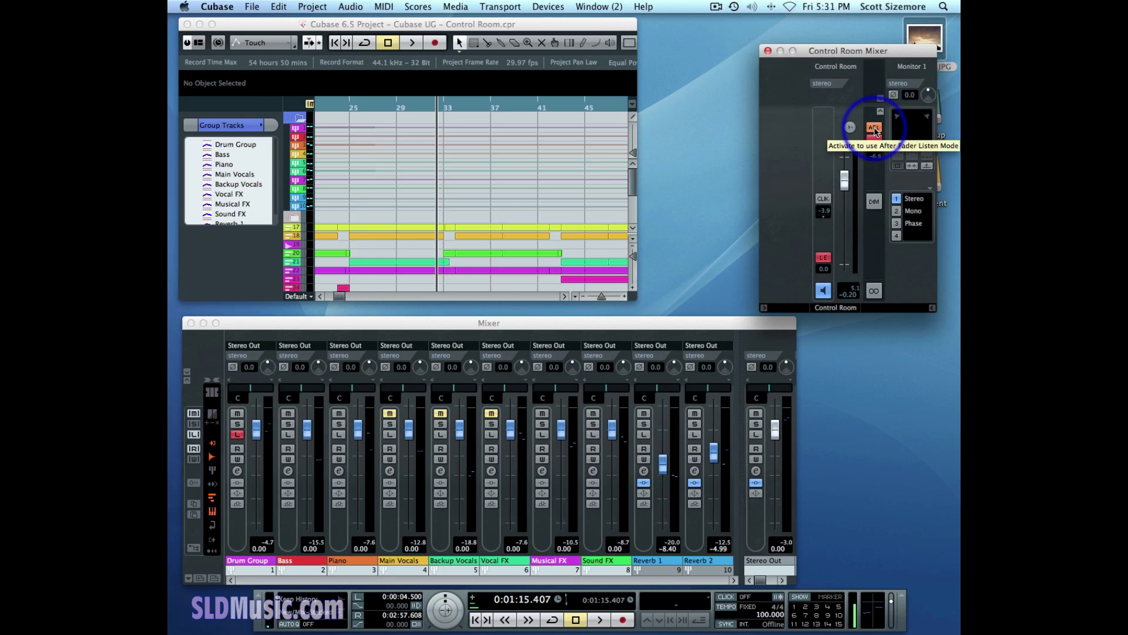
# - Switch the Listen mode to PFL and back to AFL, and lower the Drum Group fader to about -2.42
pyautogui.click(874, 128)
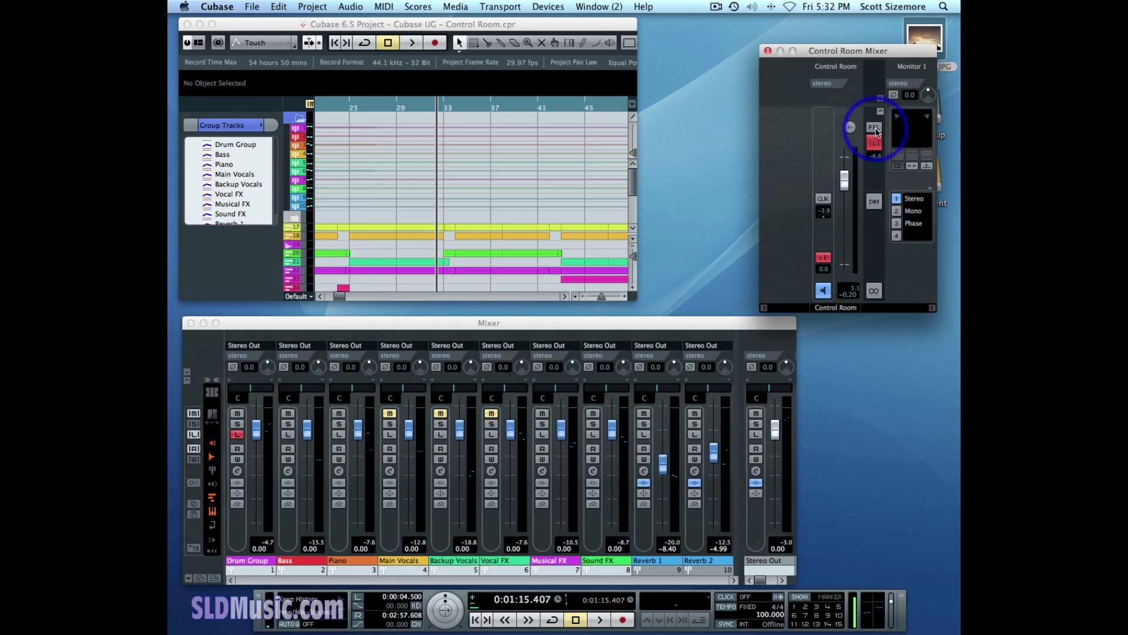
pyautogui.click(874, 128)
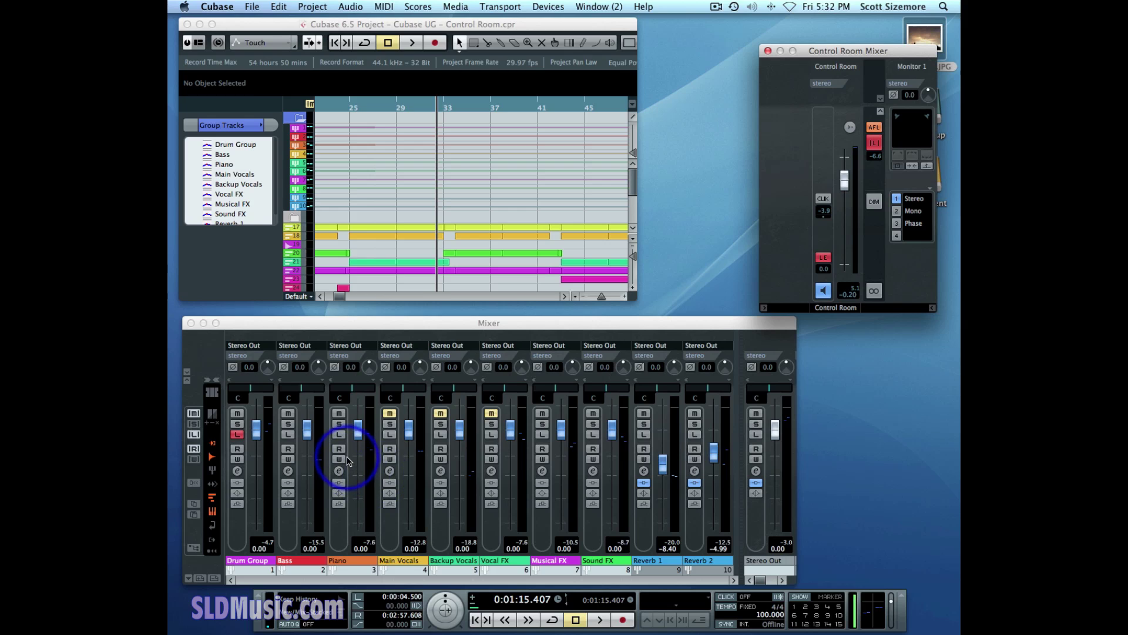
pyautogui.moveTo(257, 429)
pyautogui.mouseDown()
pyautogui.moveTo(257, 472)
pyautogui.moveTo(259, 447)
pyautogui.mouseUp()
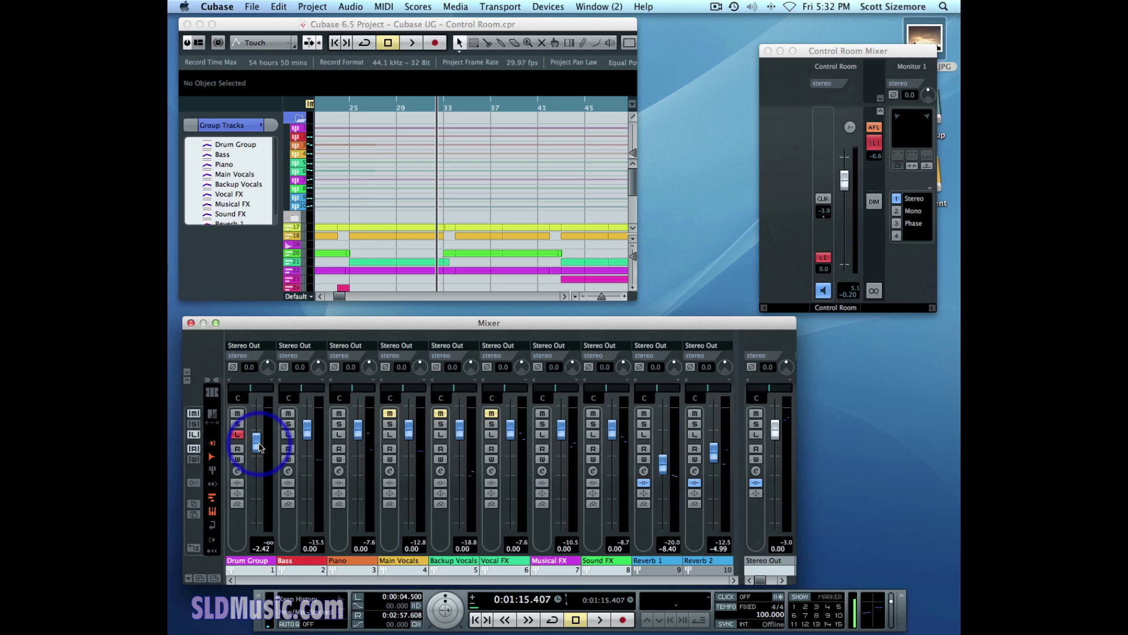
# - Expand the mixer to show the channels' insert slots, and switch the Control Room Listen mode to PFL
pyautogui.click(187, 381)
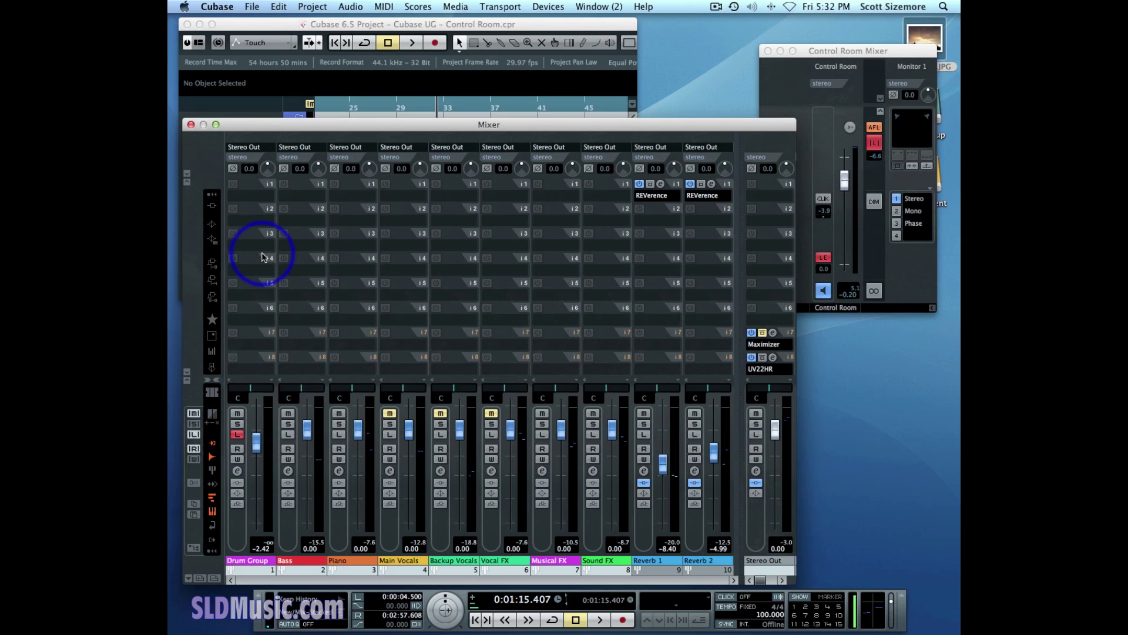
pyautogui.click(874, 128)
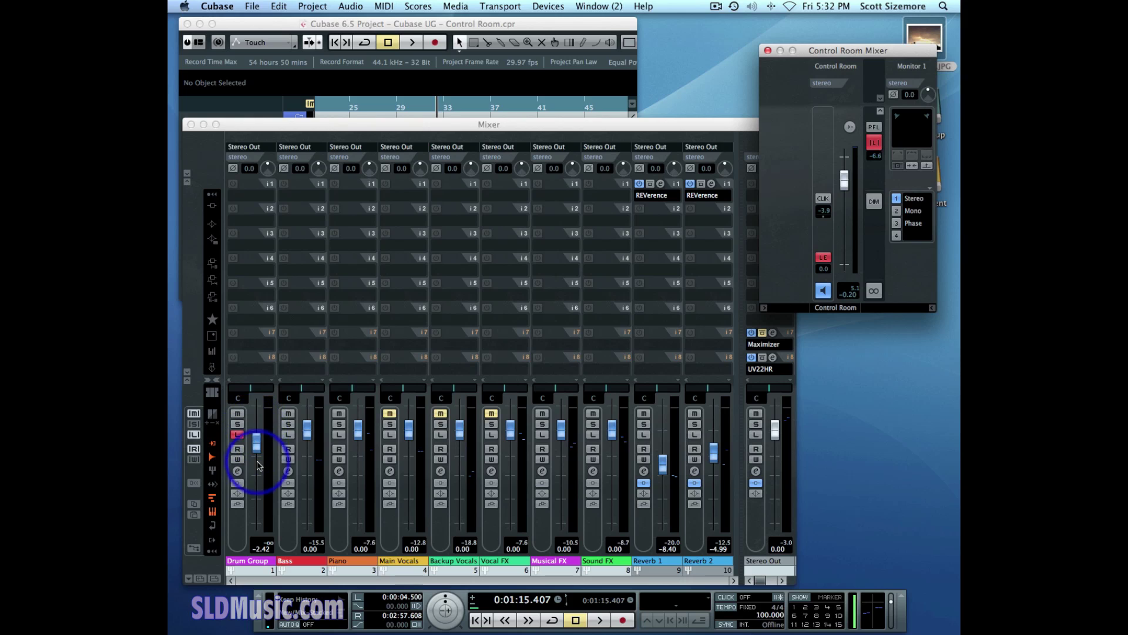
# - Set the Drum Group channel level to 0, and switch the Control Room Listen mode back to AFL
pyautogui.click(263, 548)
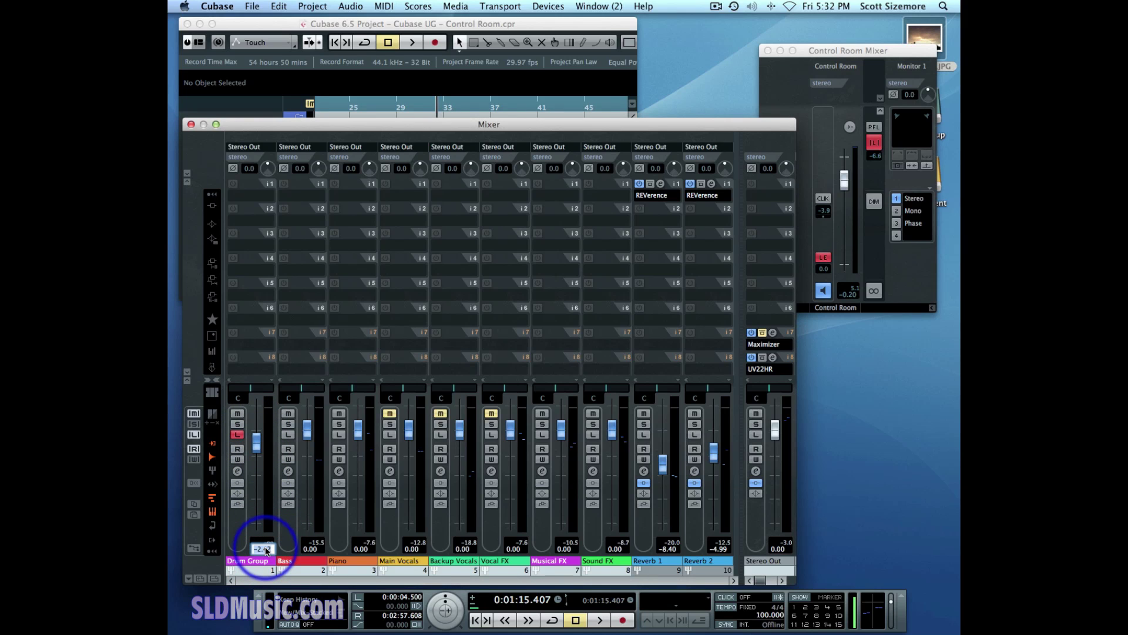
pyautogui.write('0')
pyautogui.press('Return')
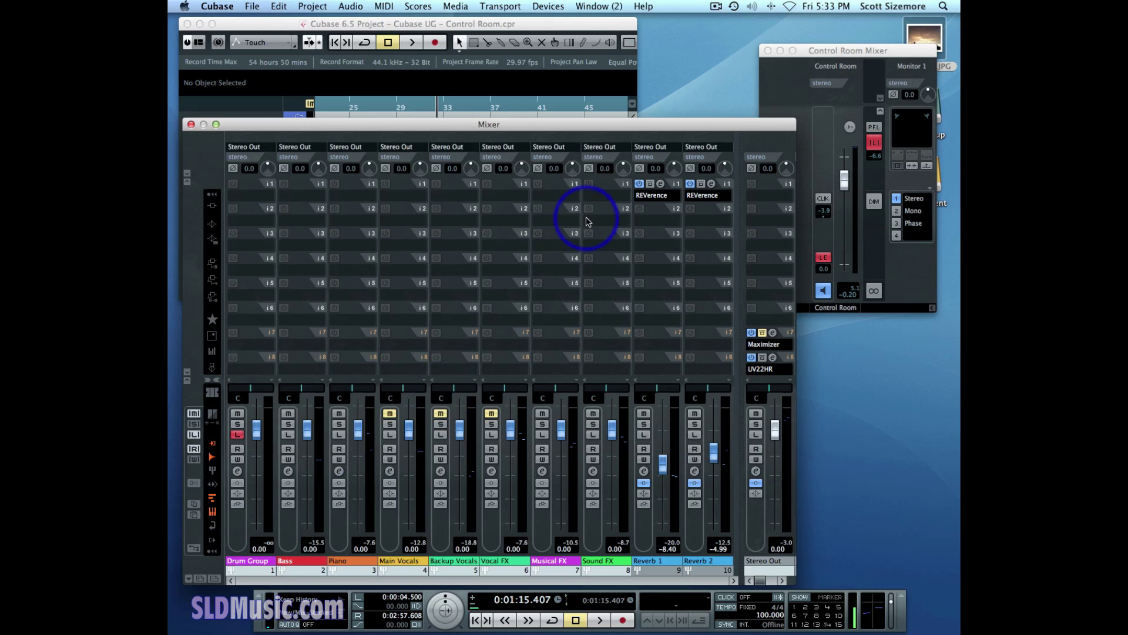
pyautogui.click(874, 128)
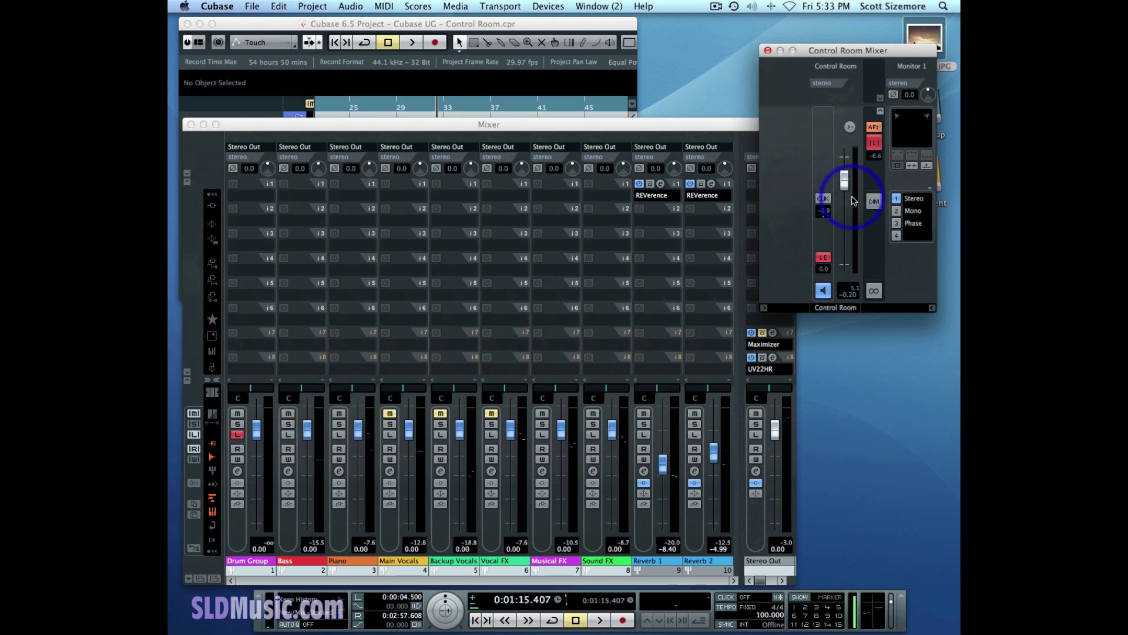
# - Turn Listen Enable off for the Control Room output, re-enable it during playback, stop, and toggle it off and on again
pyautogui.click(824, 258)
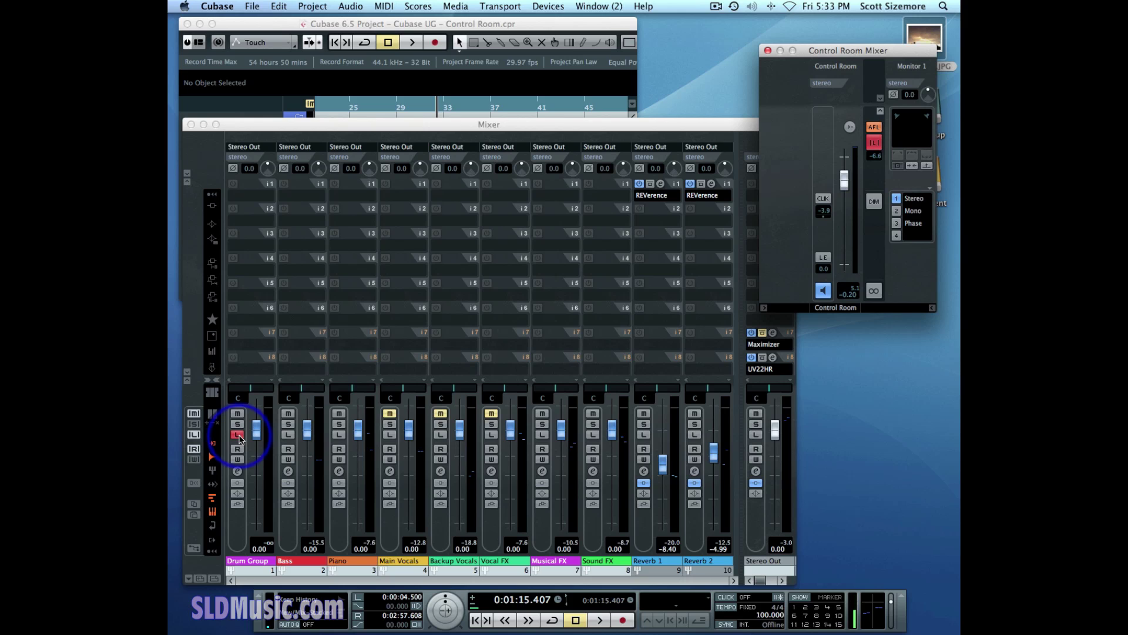
pyautogui.press('space')
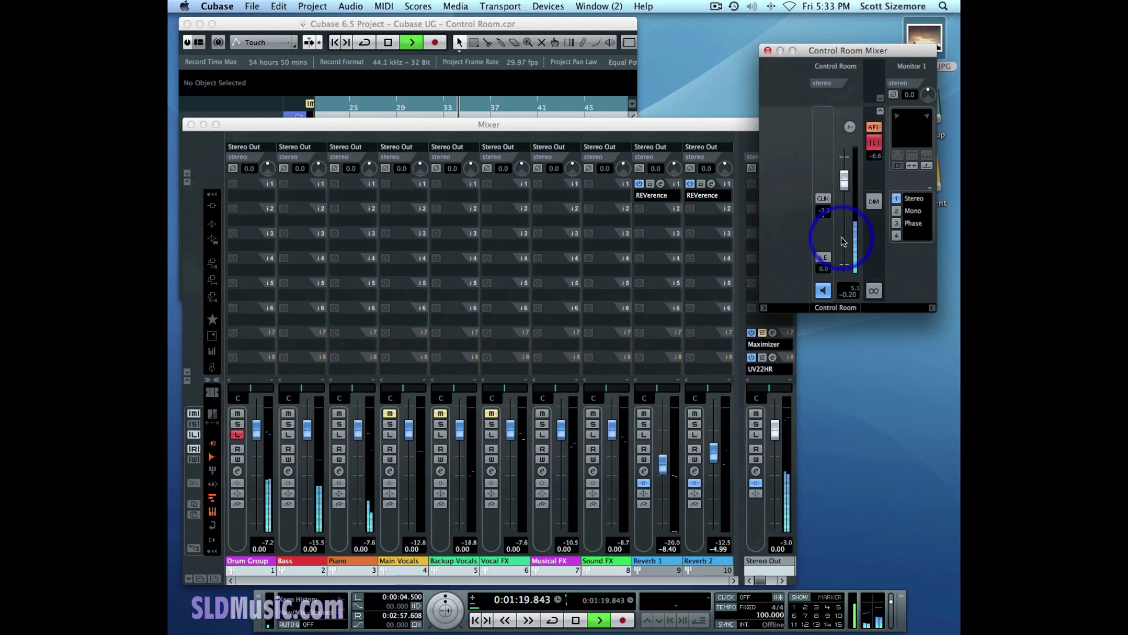
pyautogui.click(823, 259)
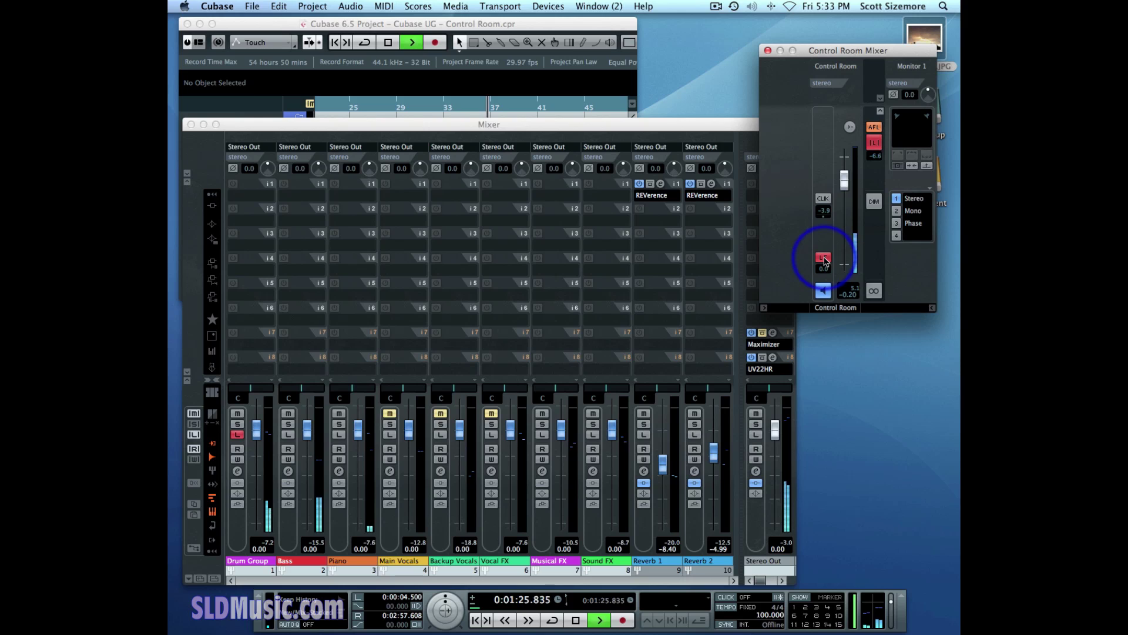
pyautogui.press('space')
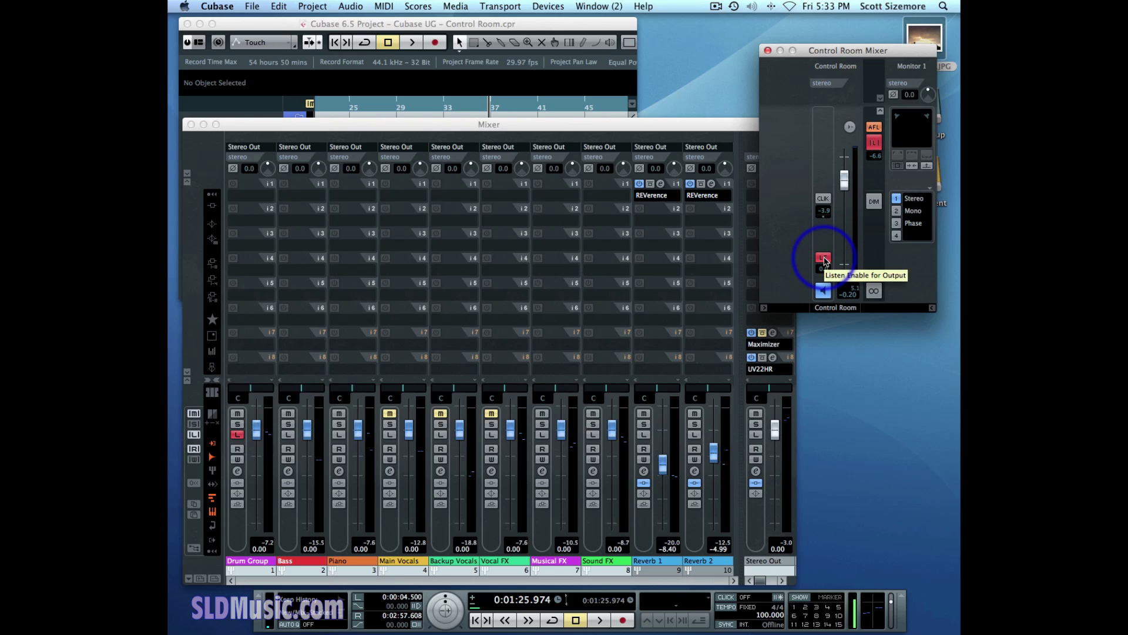
pyautogui.click(824, 258)
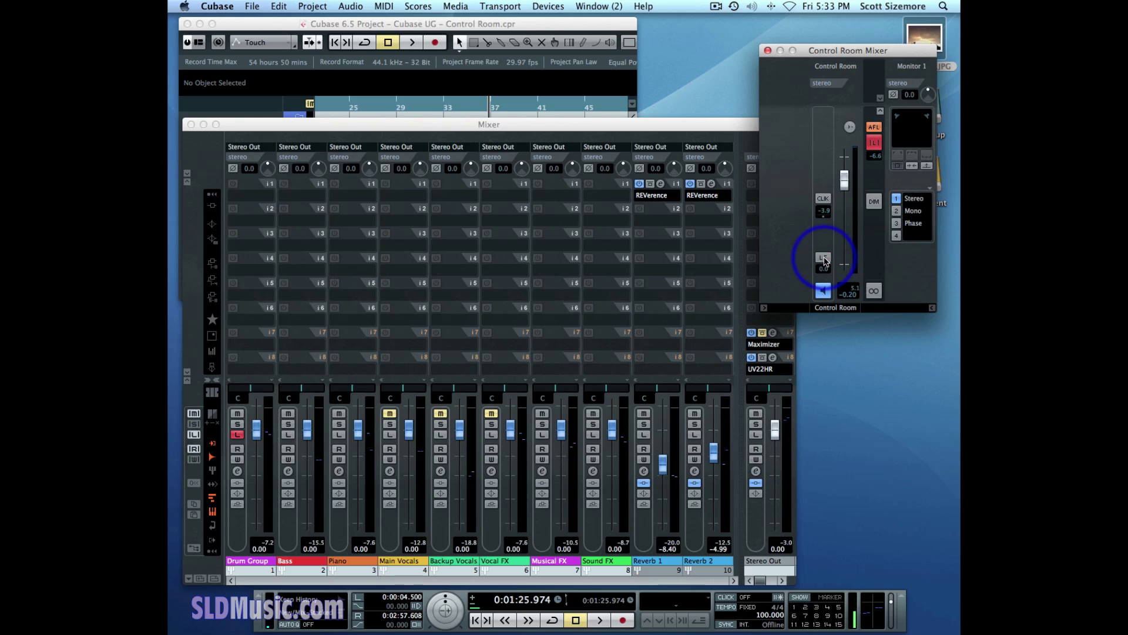
pyautogui.click(824, 258)
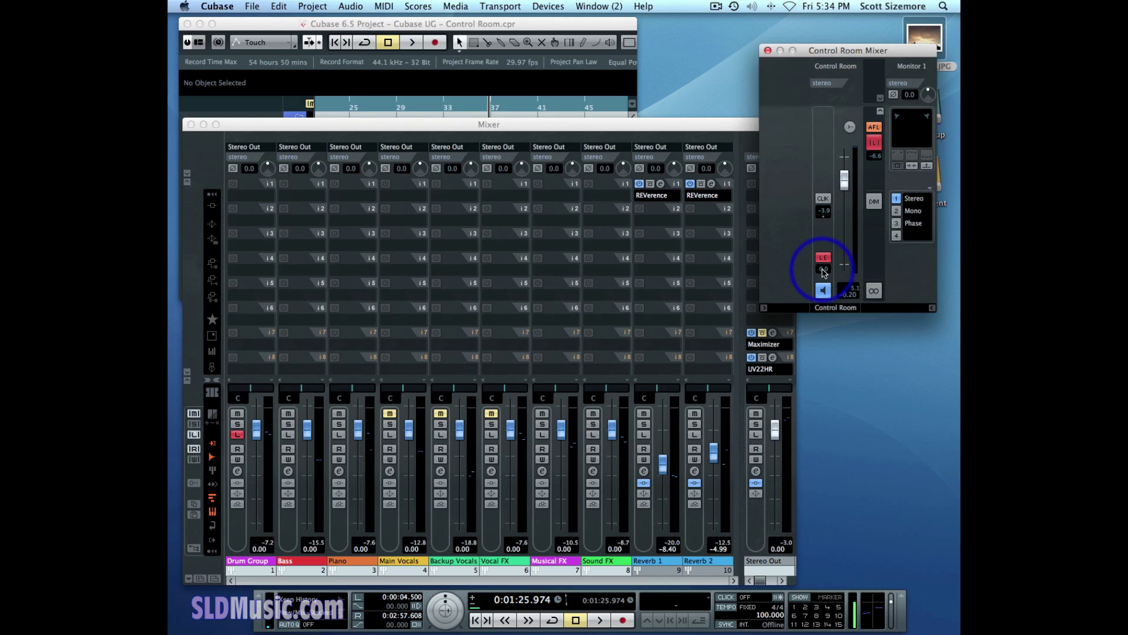
# - Raise and lower the Control Room output's Listen level around playback, return it to -0.0, and stop playback
pyautogui.scroll(4, 824, 271)
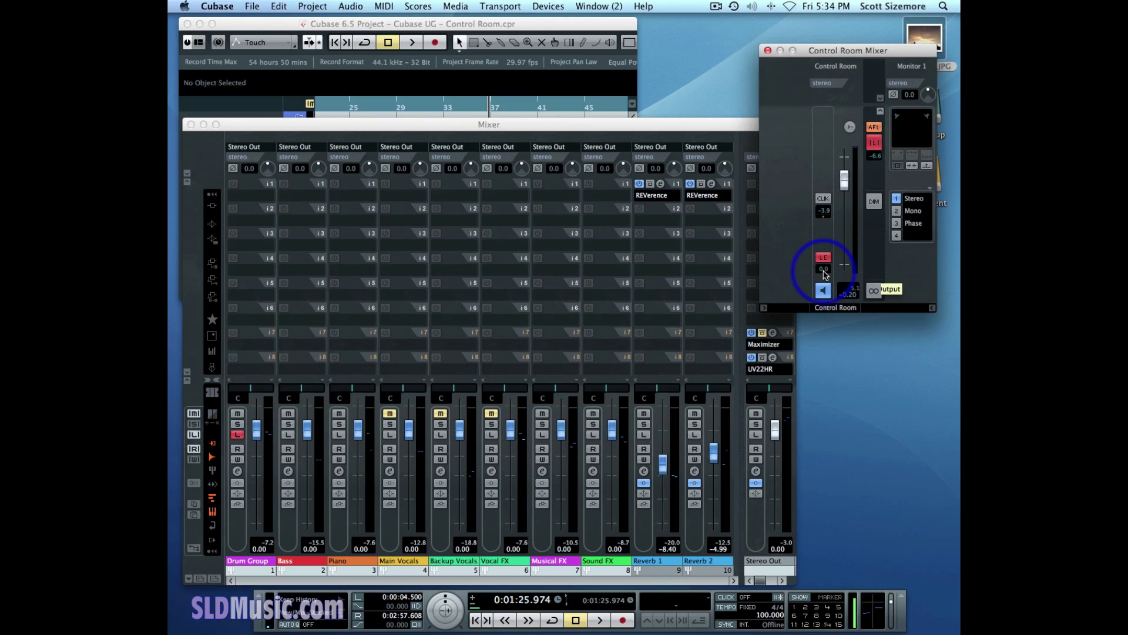
pyautogui.scroll(4, 826, 272)
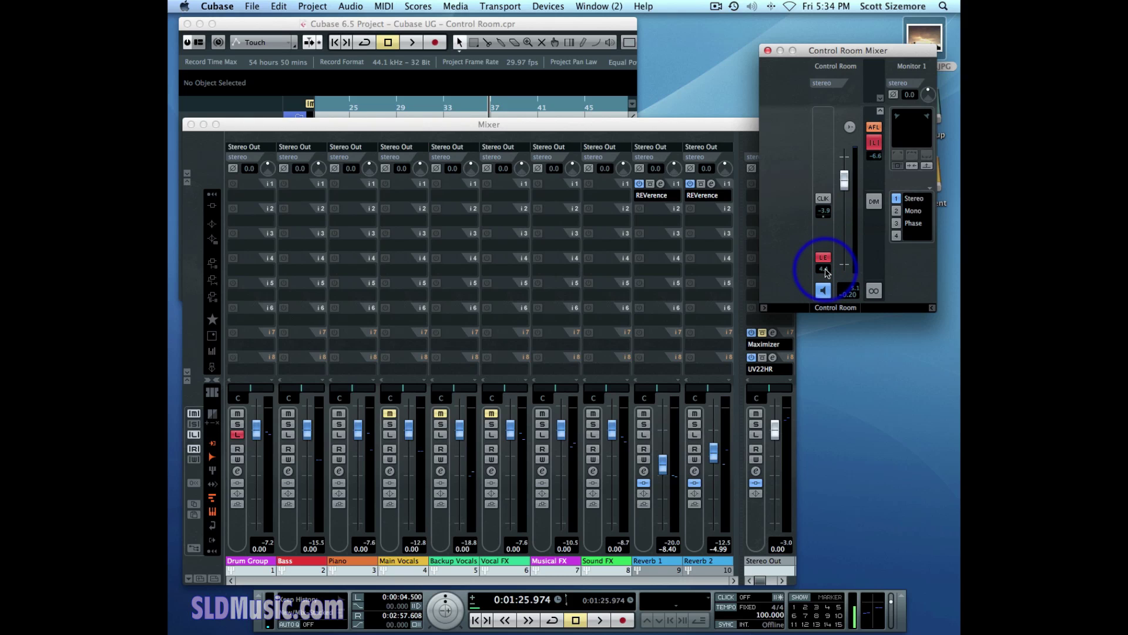
pyautogui.press('space')
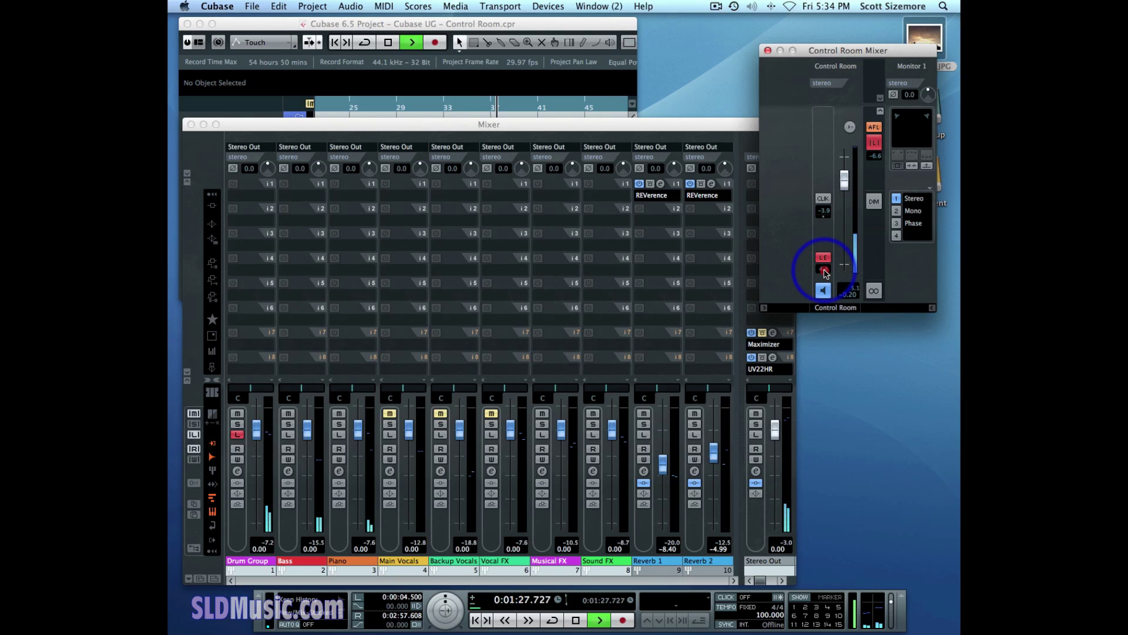
pyautogui.scroll(10, 825, 269)
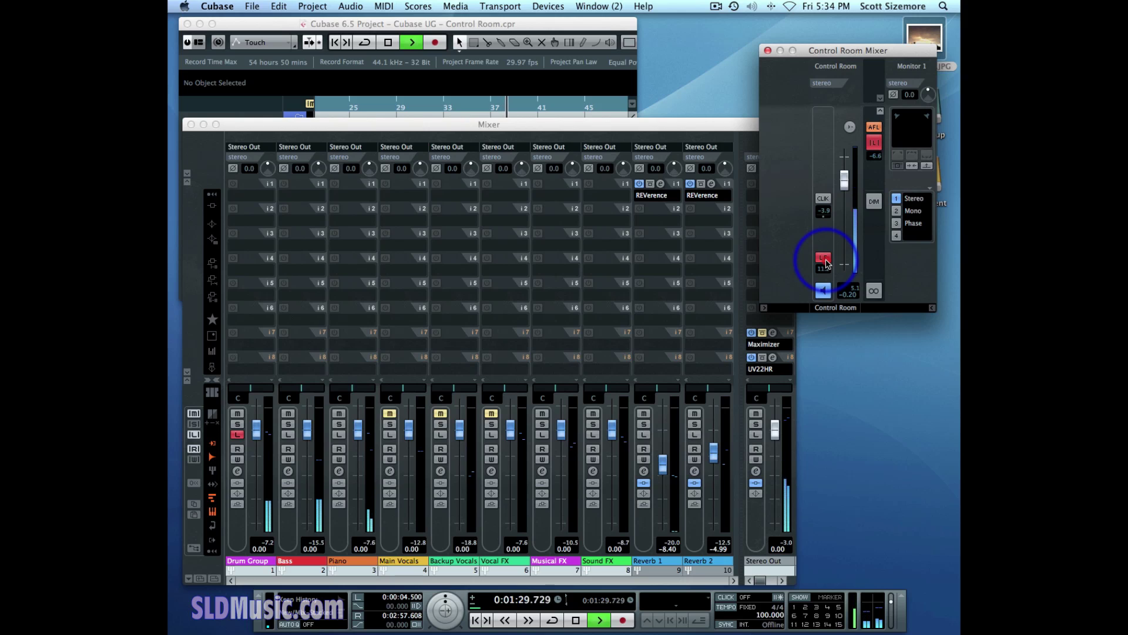
pyautogui.scroll(-15, 825, 270)
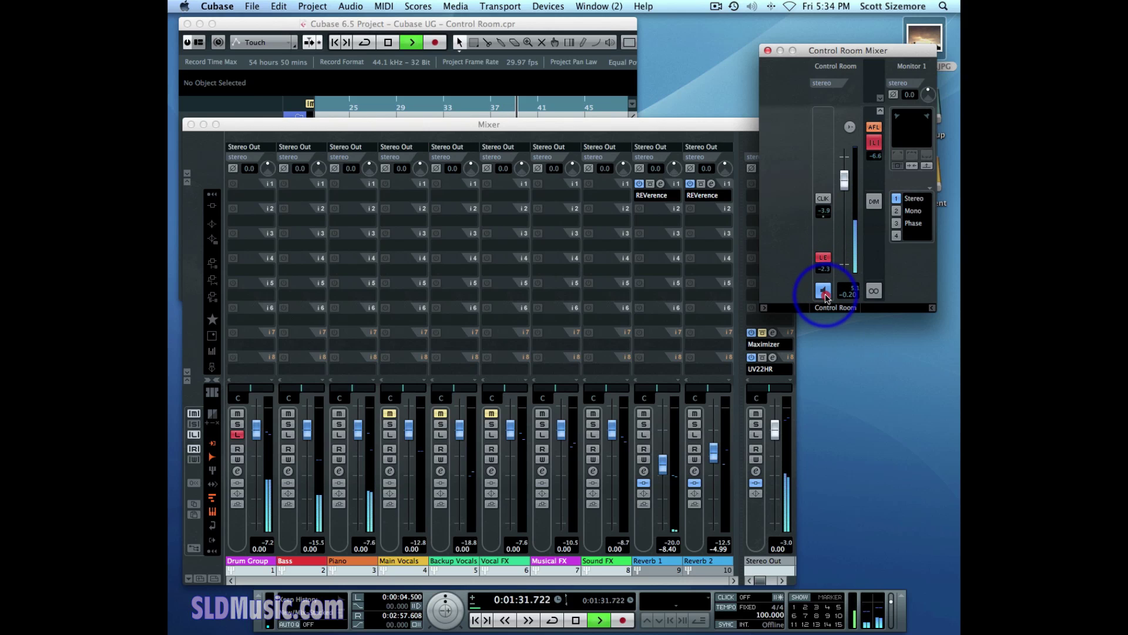
pyautogui.scroll(3, 826, 276)
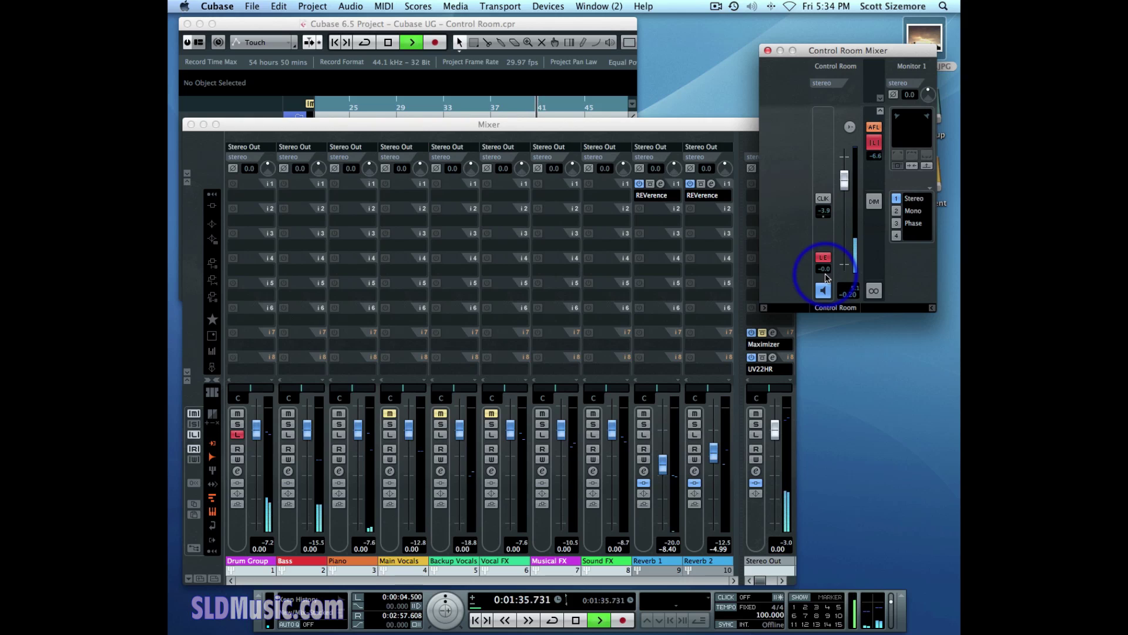
pyautogui.press('space')
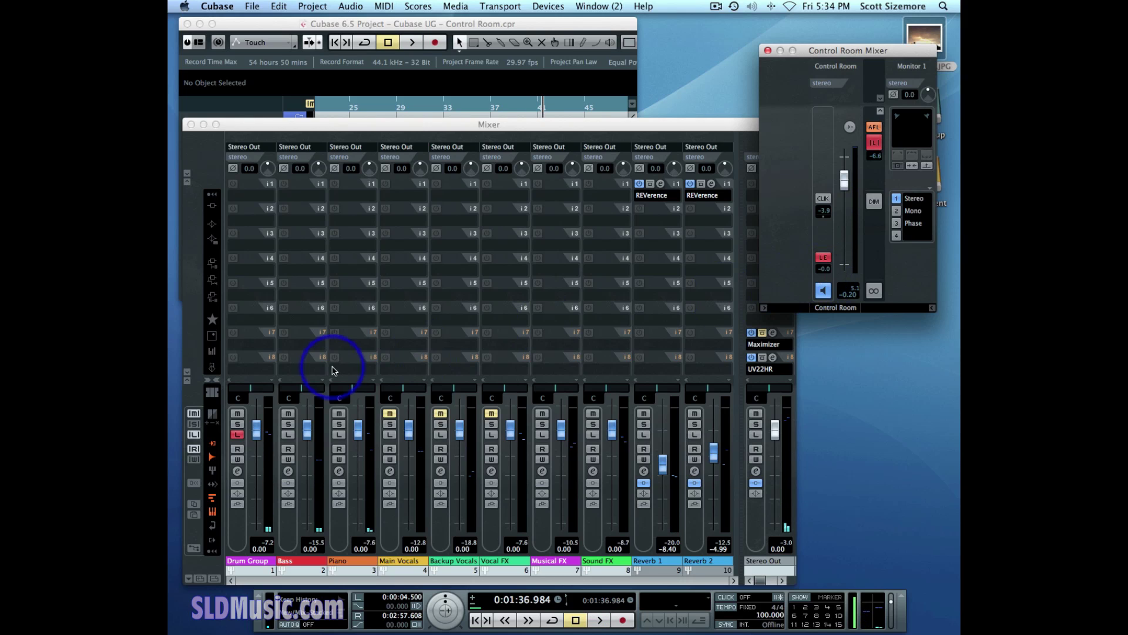